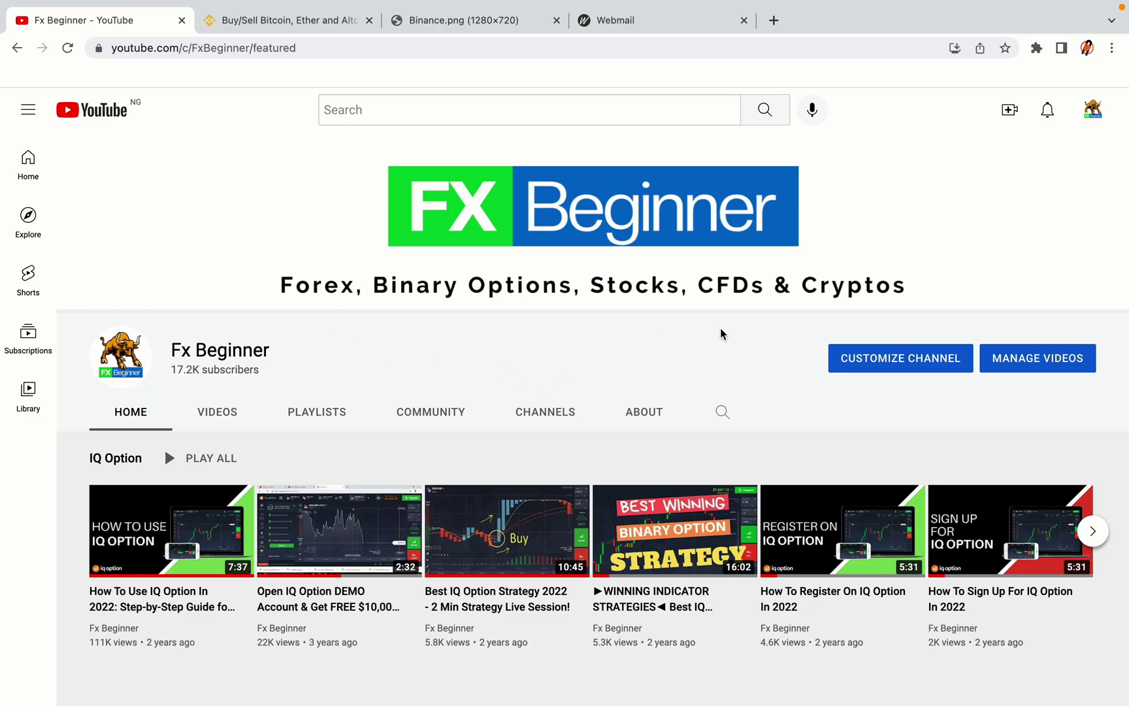
# Switch from the Fx Beginner YouTube channel to the 'Buy/Sell Bitcoin, Ether and Altcoins' Binance tab.
pyautogui.click(281, 19)
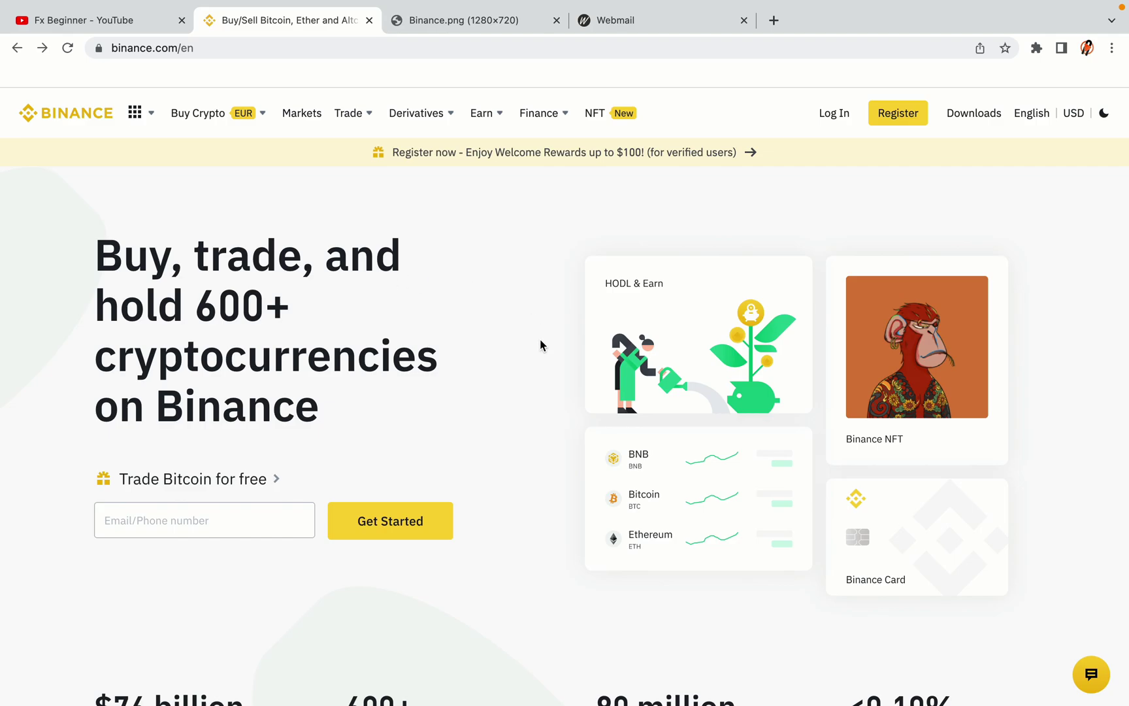
pyautogui.scroll(-5, 548, 391)
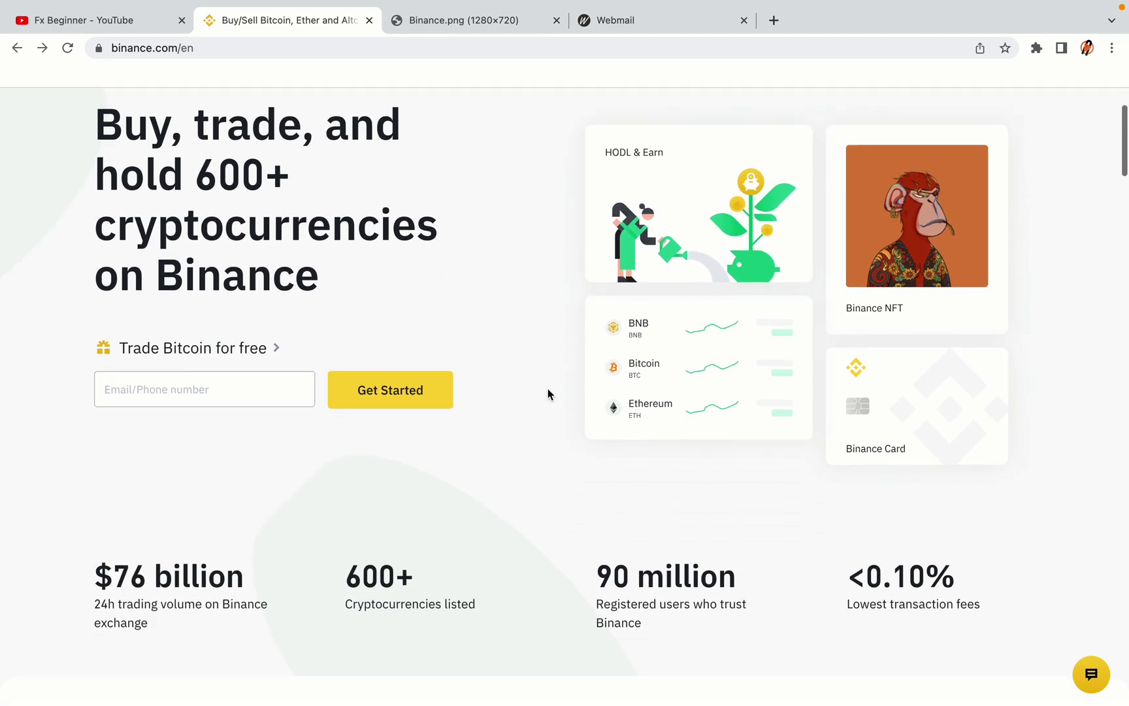
pyautogui.scroll(-1, 548, 388)
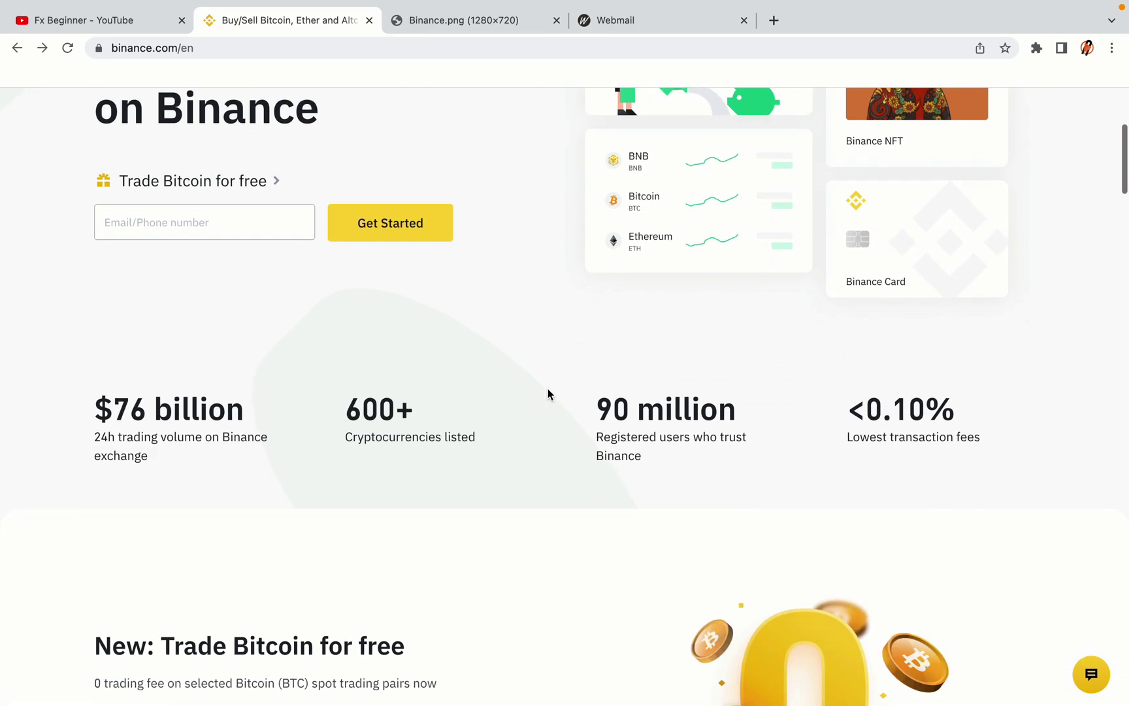
pyautogui.scroll(-6, 548, 390)
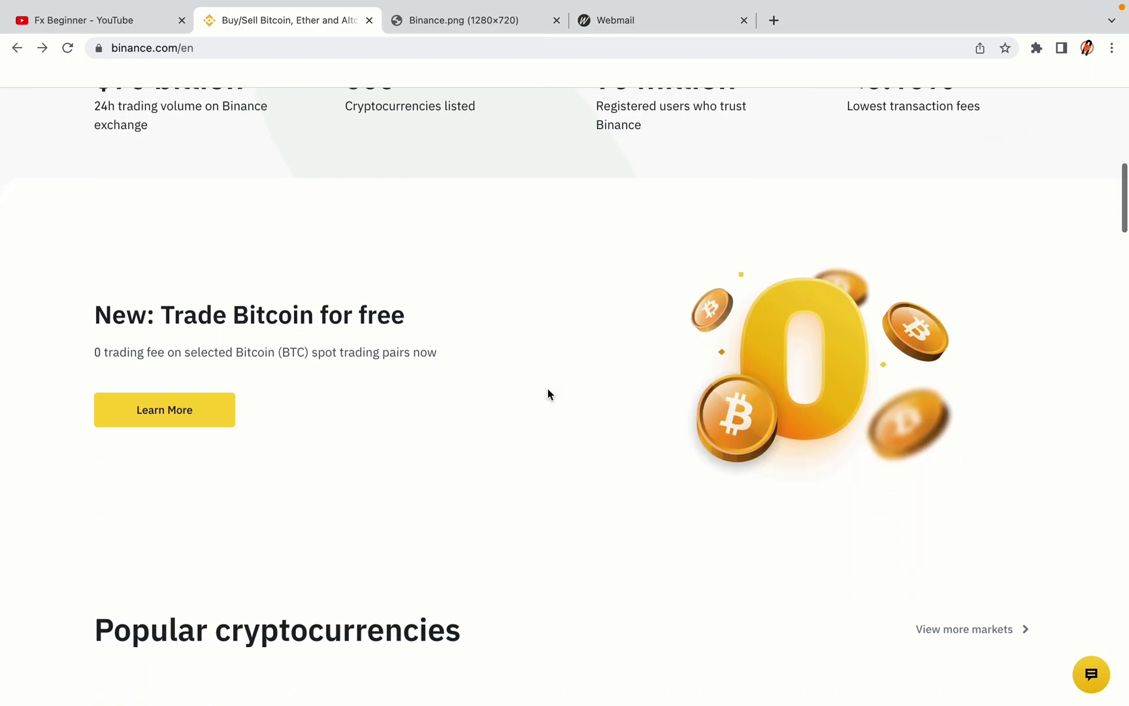
pyautogui.scroll(4, 548, 390)
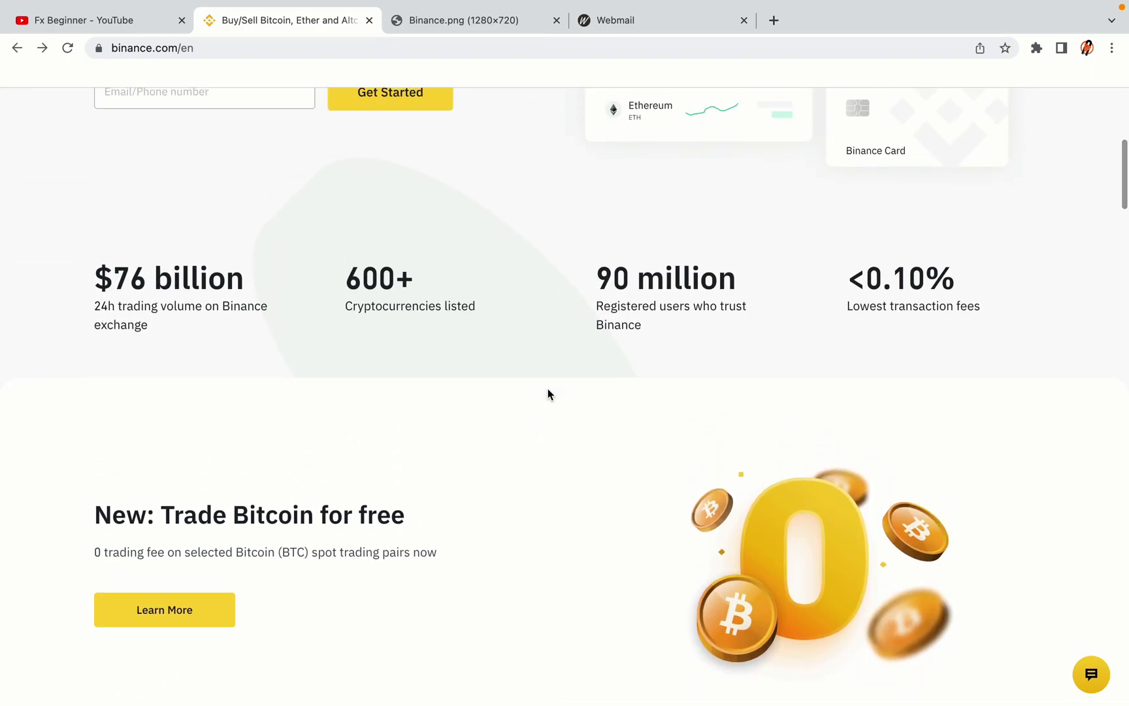
pyautogui.scroll(-10, 547, 392)
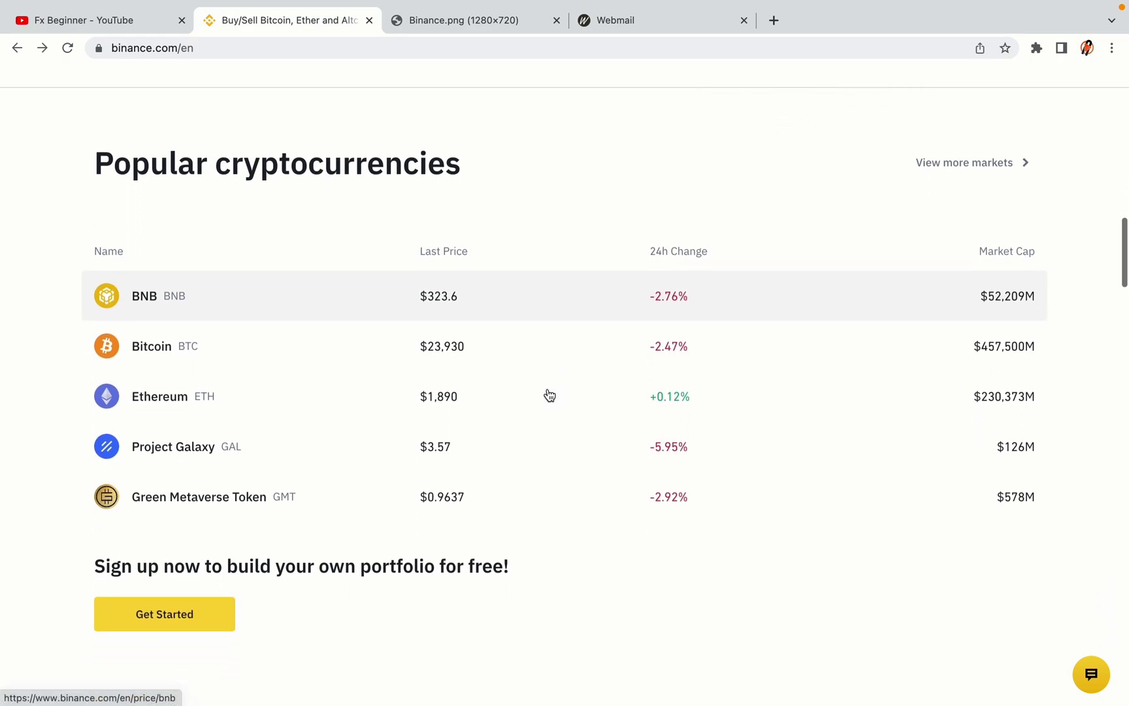
pyautogui.scroll(-3, 549, 395)
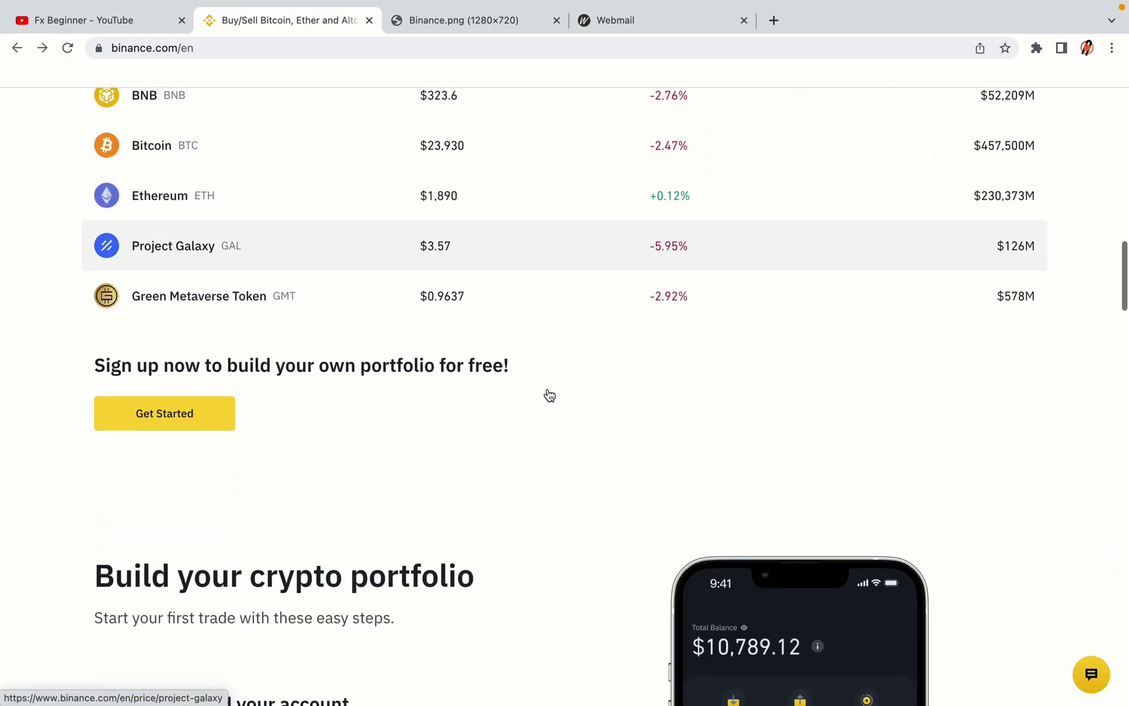
pyautogui.scroll(-7, 549, 395)
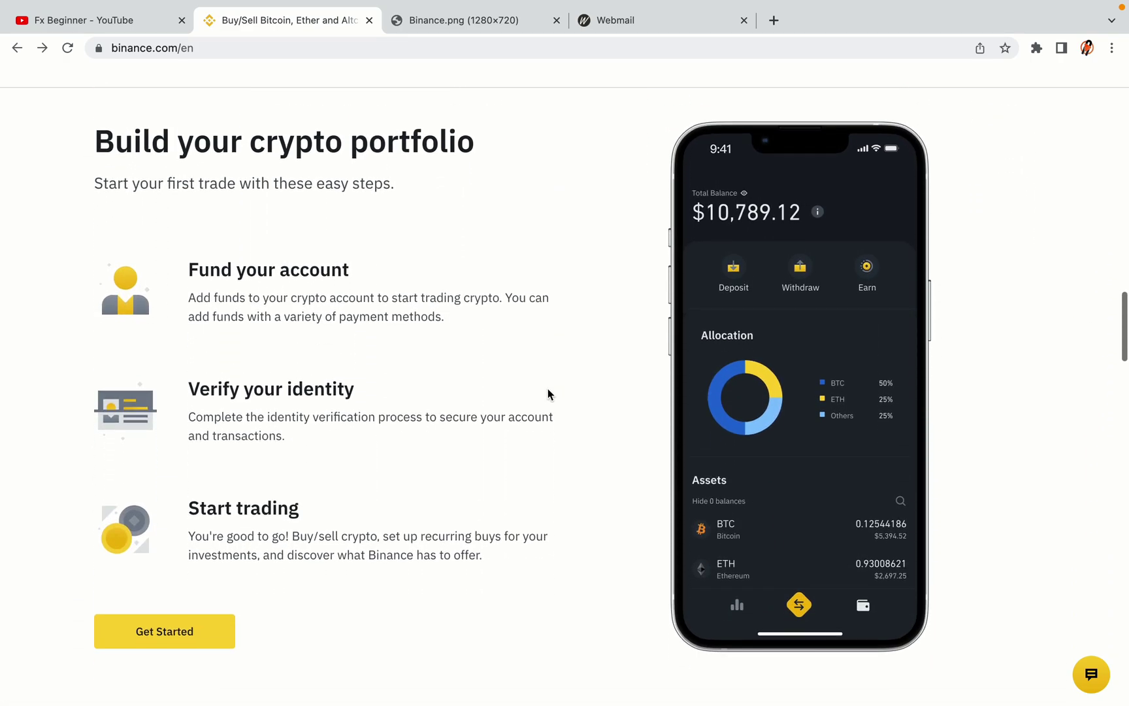
pyautogui.scroll(-8, 549, 395)
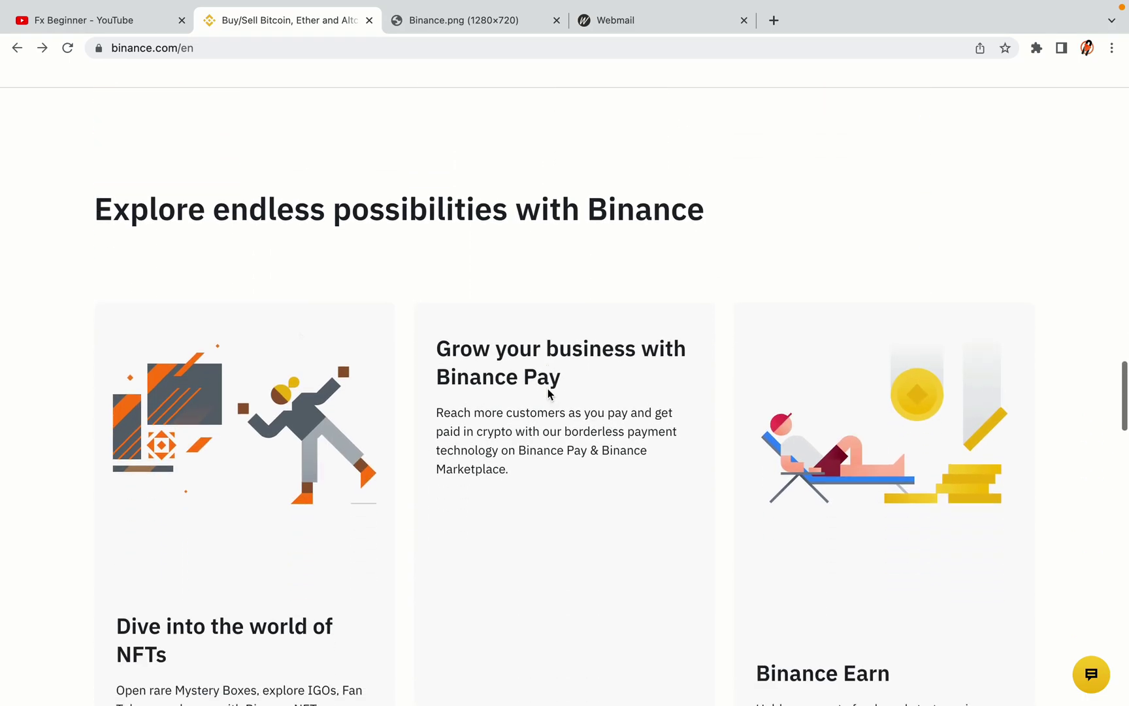
pyautogui.scroll(-10, 549, 392)
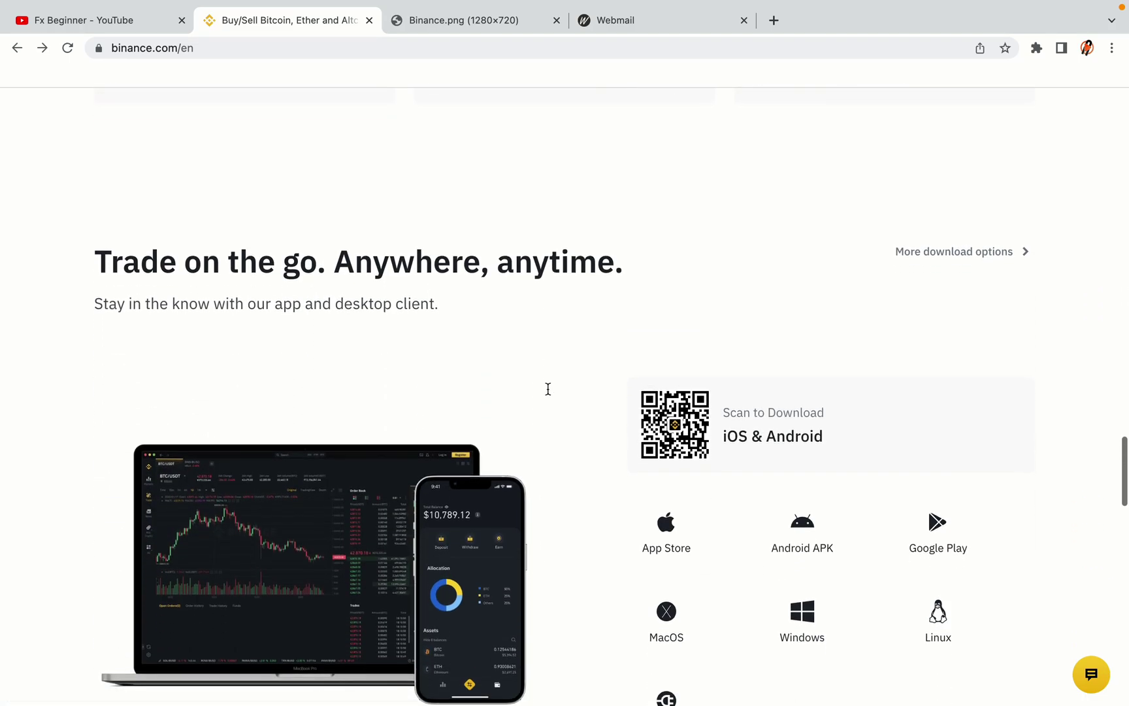
pyautogui.scroll(-2, 547, 388)
pyautogui.scroll(-7, 547, 388)
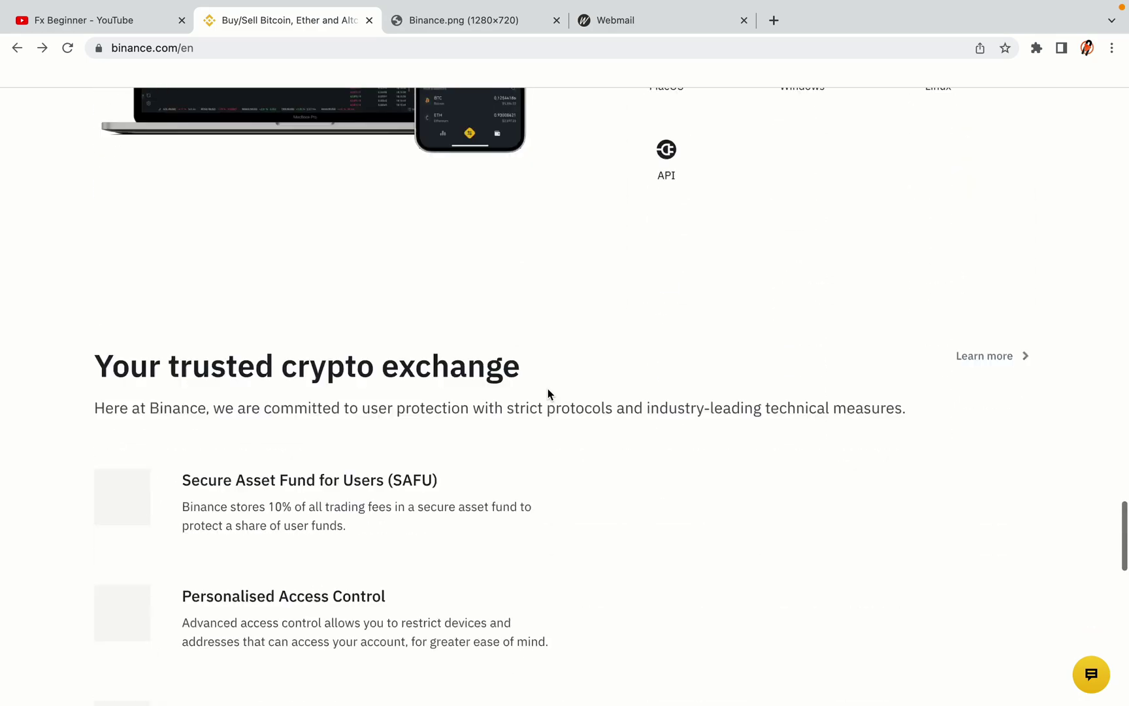
pyautogui.scroll(-4, 548, 388)
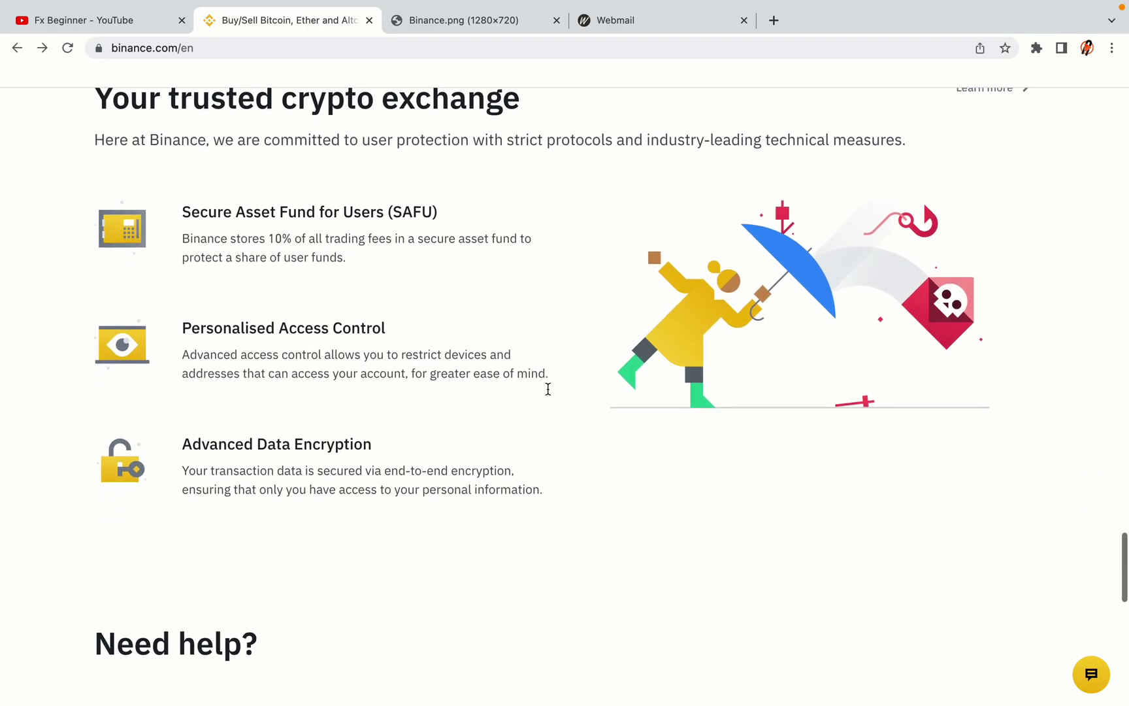
pyautogui.scroll(-8, 548, 388)
pyautogui.scroll(15, 547, 388)
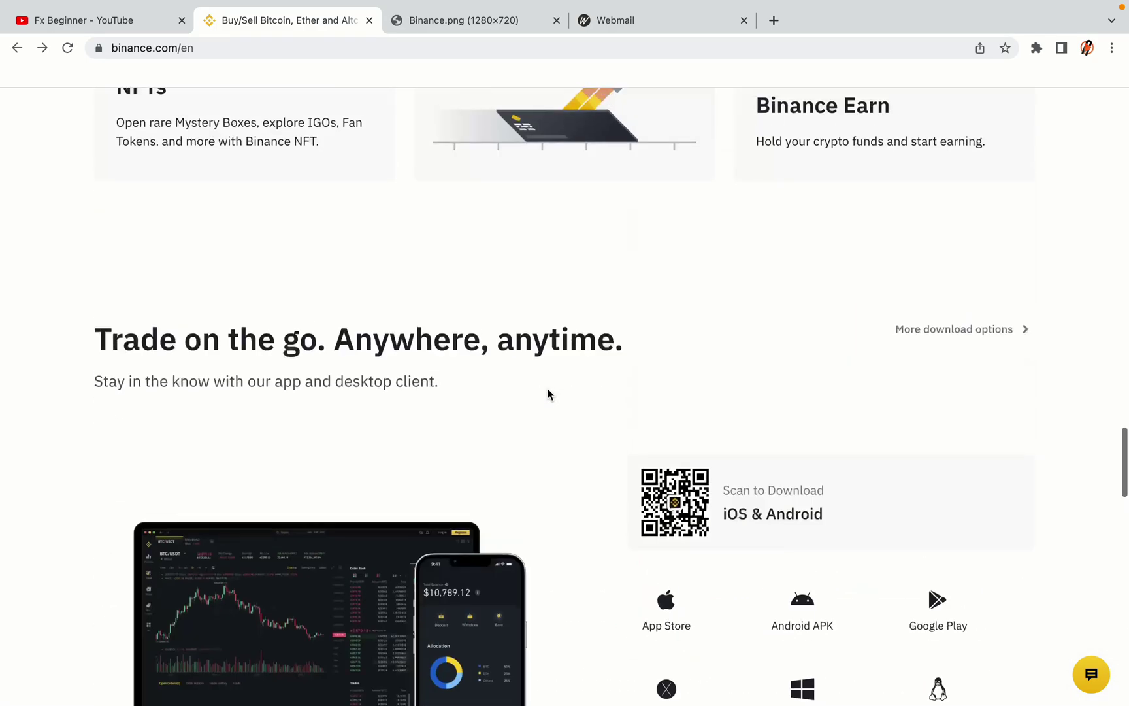
pyautogui.scroll(20, 548, 392)
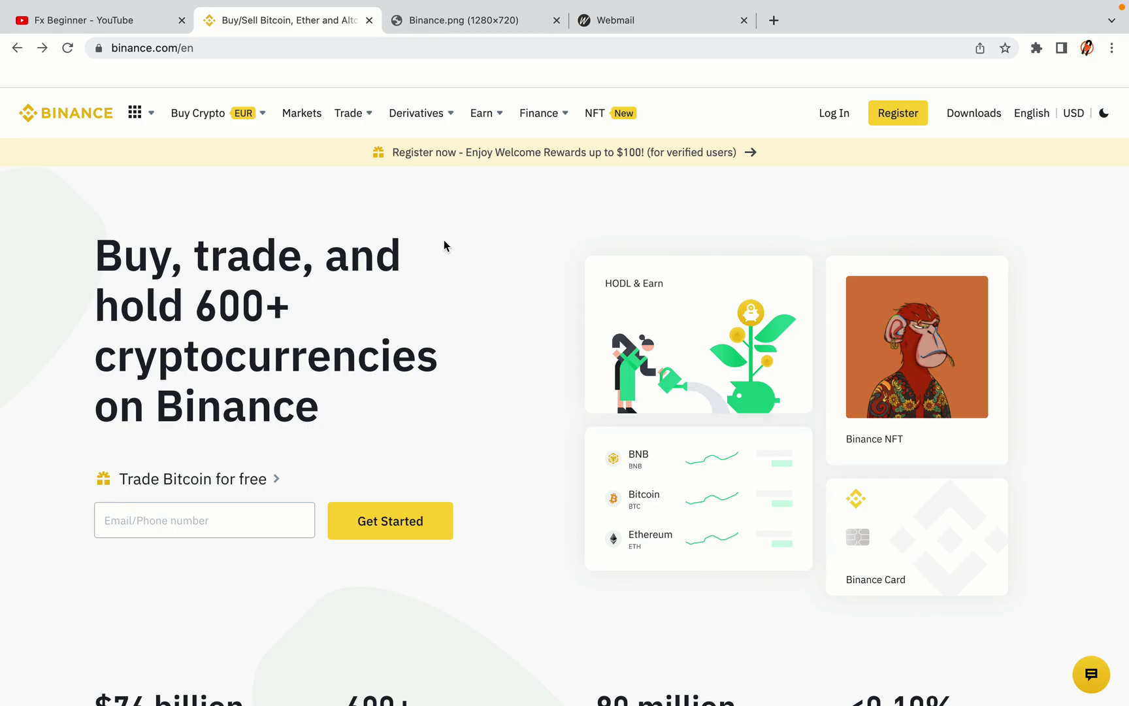
pyautogui.click(472, 19)
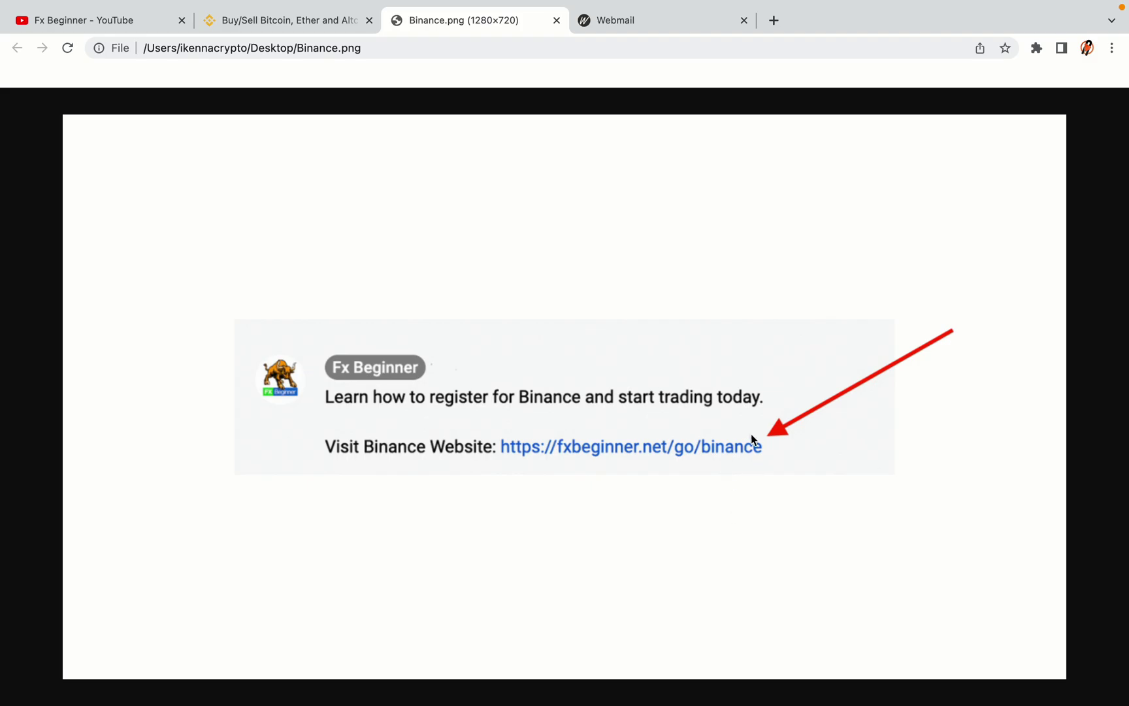
pyautogui.hotkey('ctrl', 'shift', 'Tab')
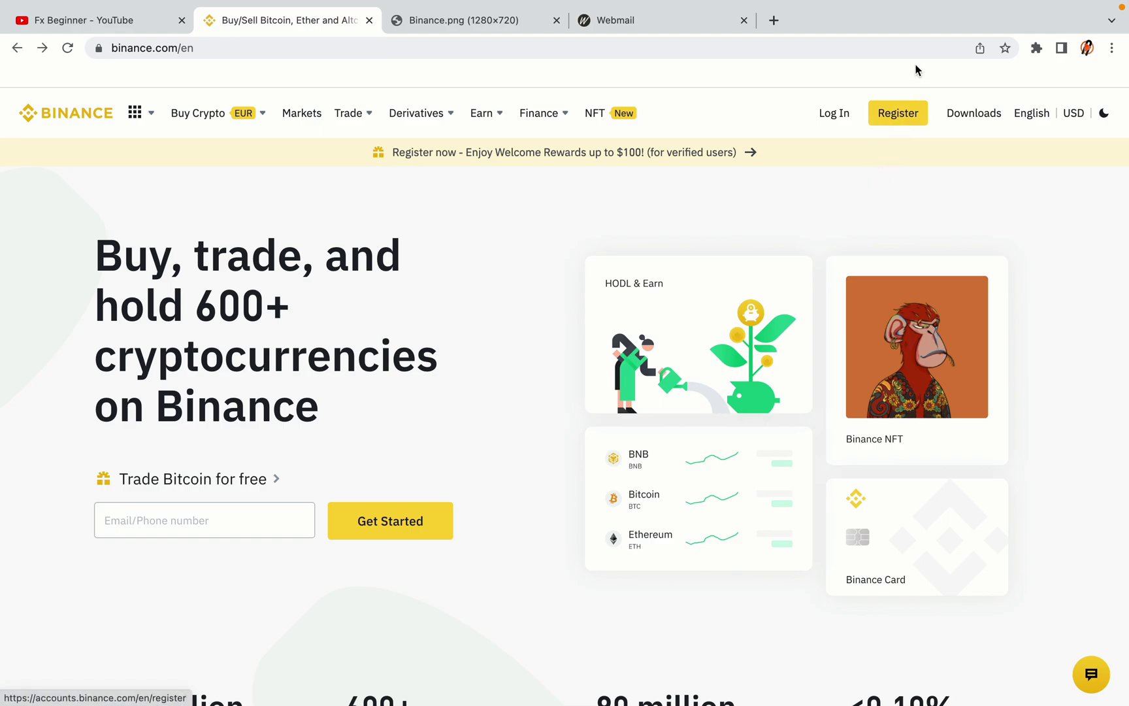
# Choose 'Sign up with phone or email' on the Welcome to Binance page.
pyautogui.click(908, 121)
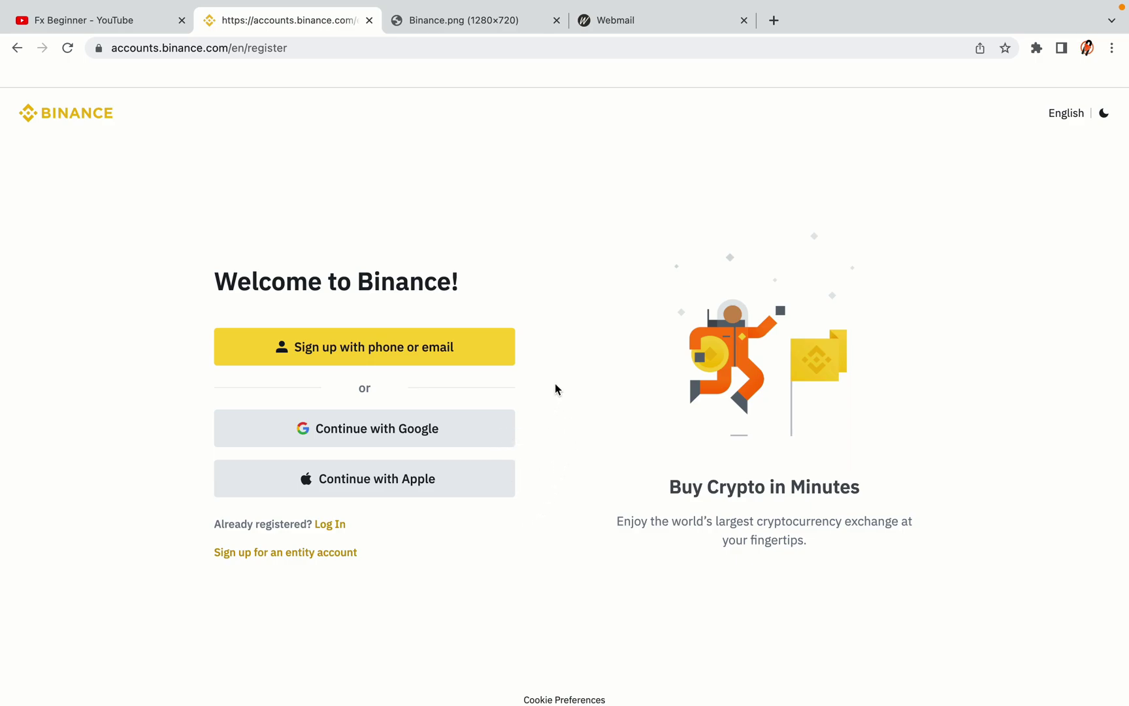
# Sign up with an email and password, accept the Terms of Service, and create the personal account.
pyautogui.click(466, 361)
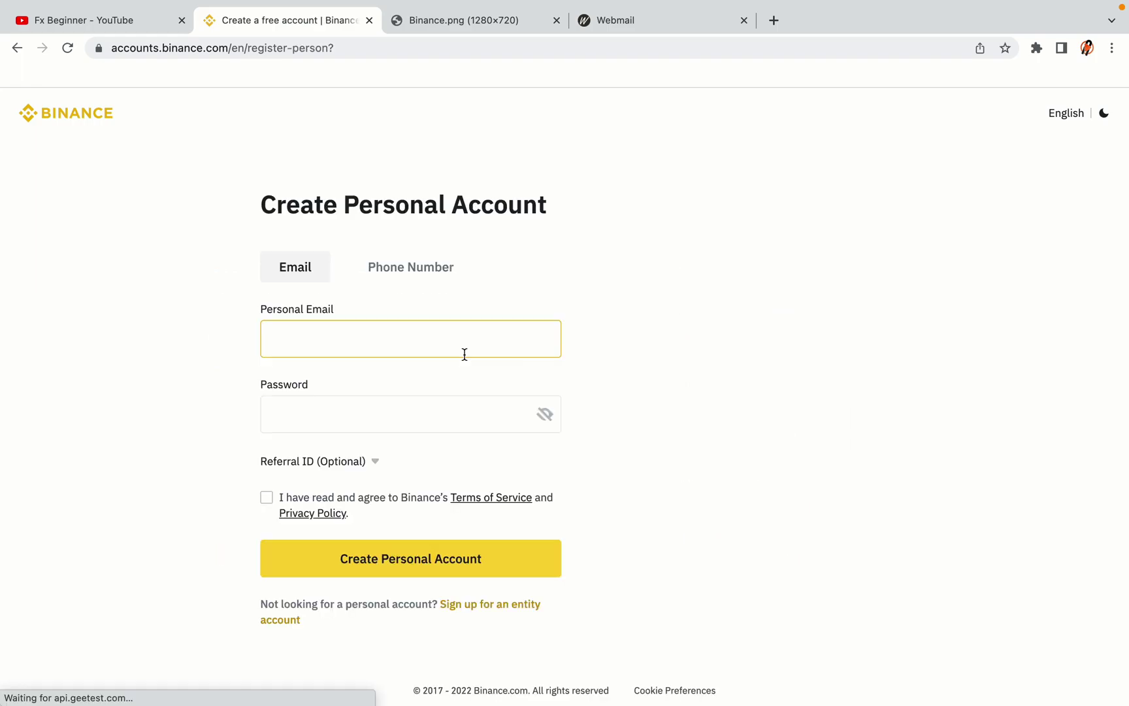
pyautogui.click(693, 400)
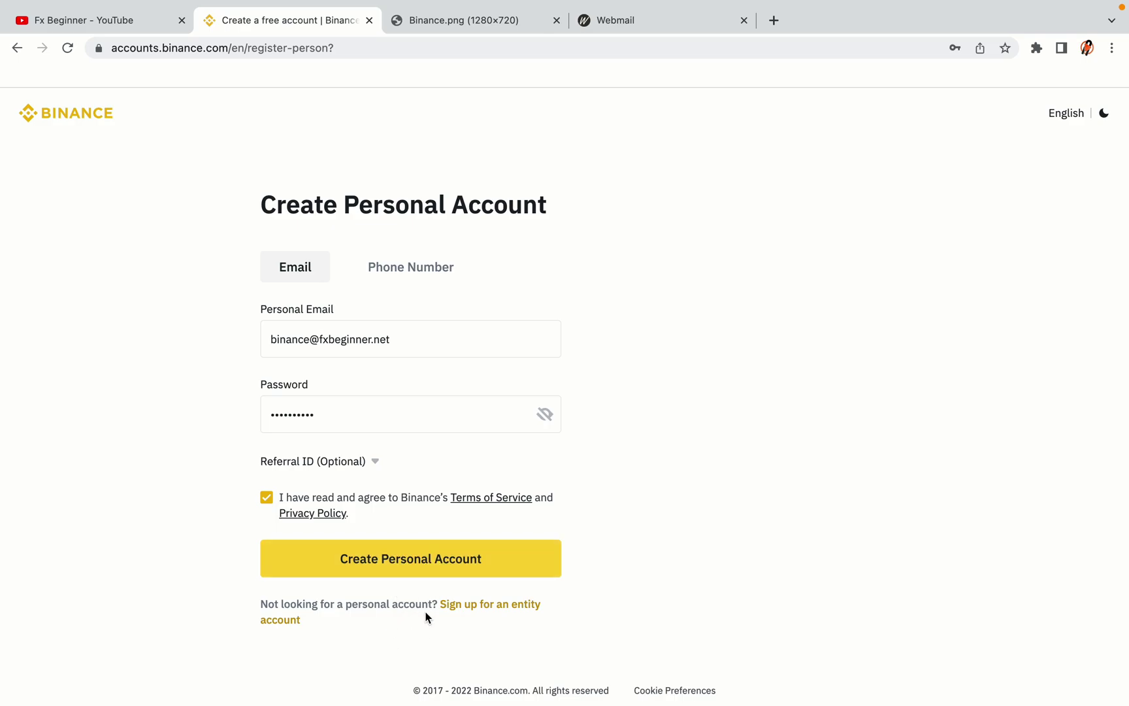
pyautogui.click(432, 567)
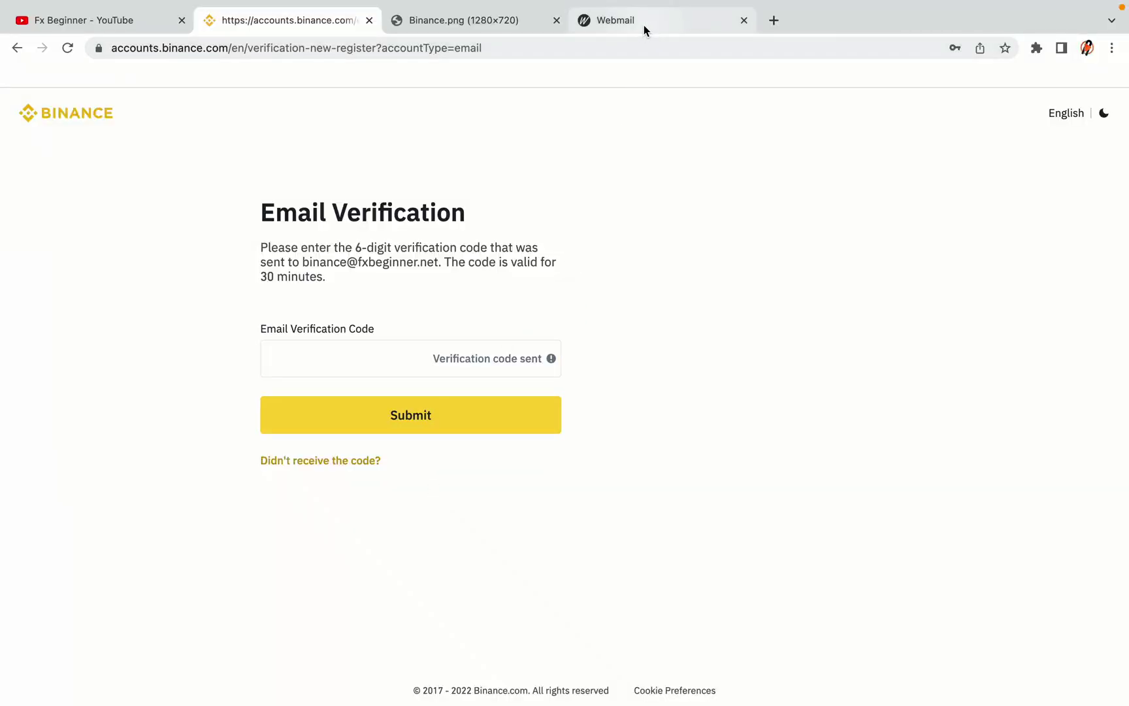
# Open the Binance registration email in the Roundcube Webmail inbox.
pyautogui.moveTo(645, 25); pyautogui.dragTo(471, 20)
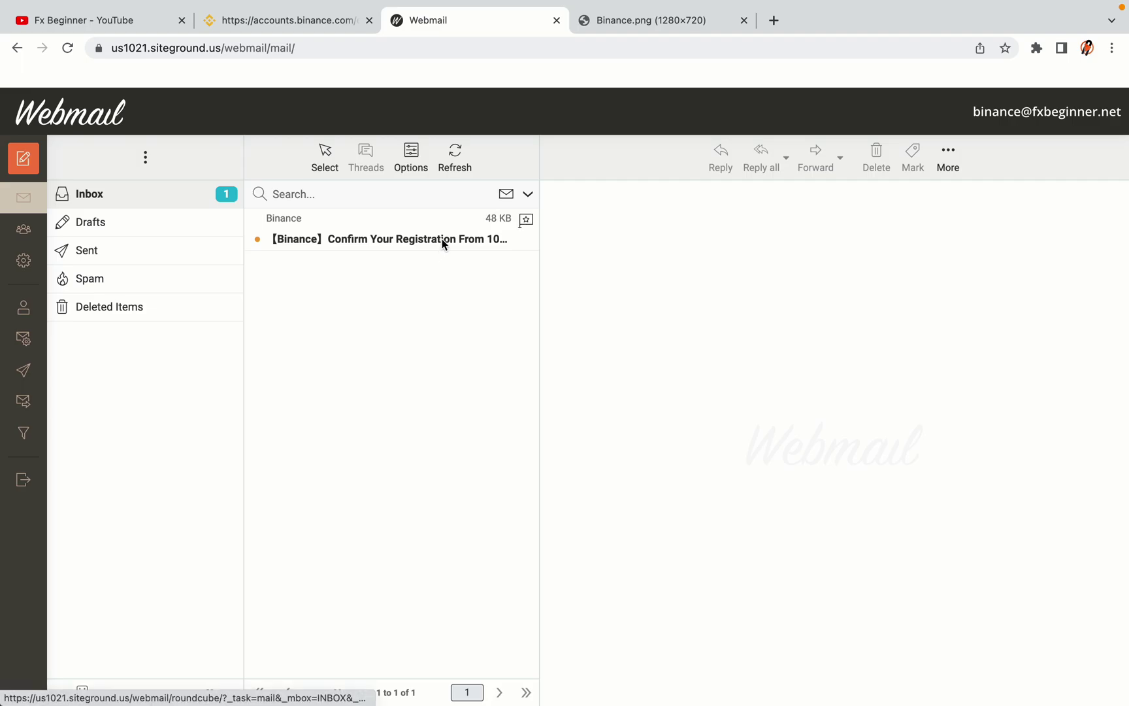
pyautogui.click(392, 239)
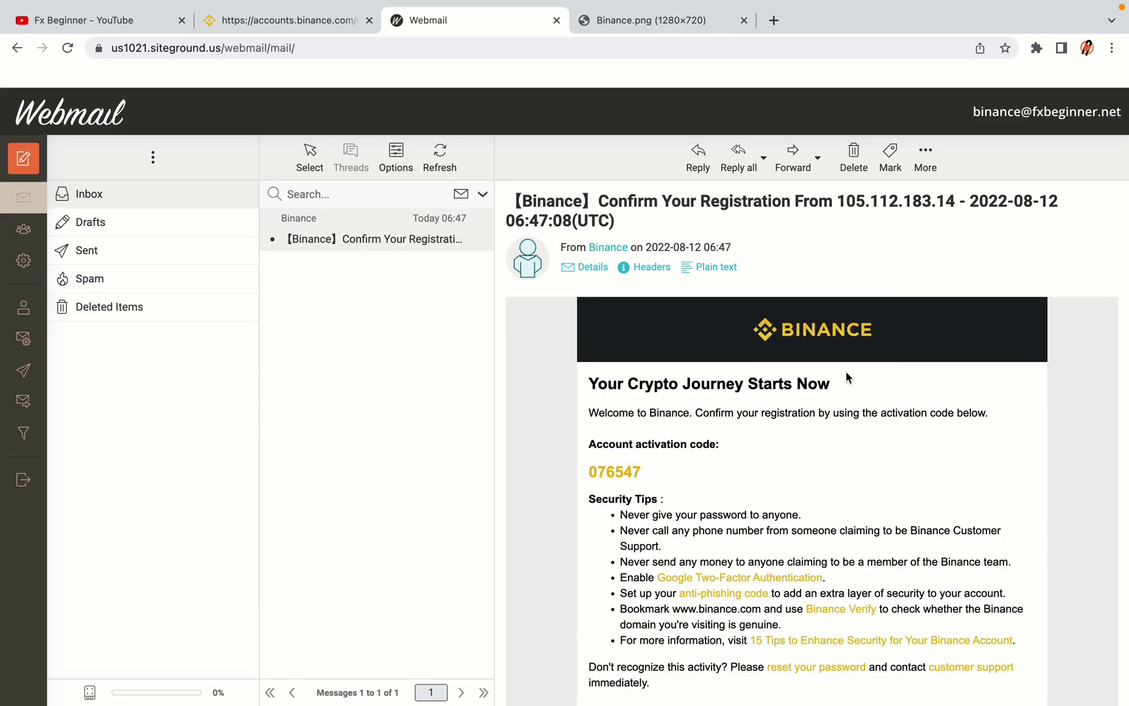
pyautogui.scroll(-3, 847, 377)
pyautogui.scroll(1, 846, 377)
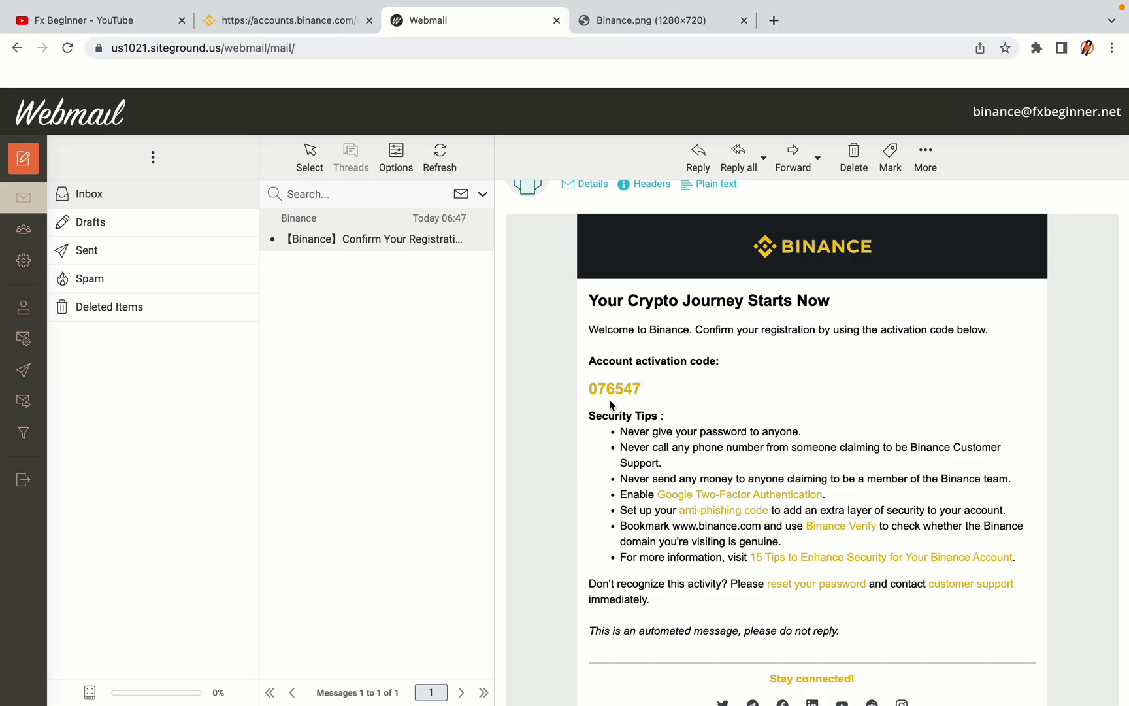
# Copy the account activation code from the email and go back to the Binance tab.
pyautogui.moveTo(589, 388); pyautogui.dragTo(641, 389)
pyautogui.click(645, 391)
pyautogui.rightClick(632, 388)
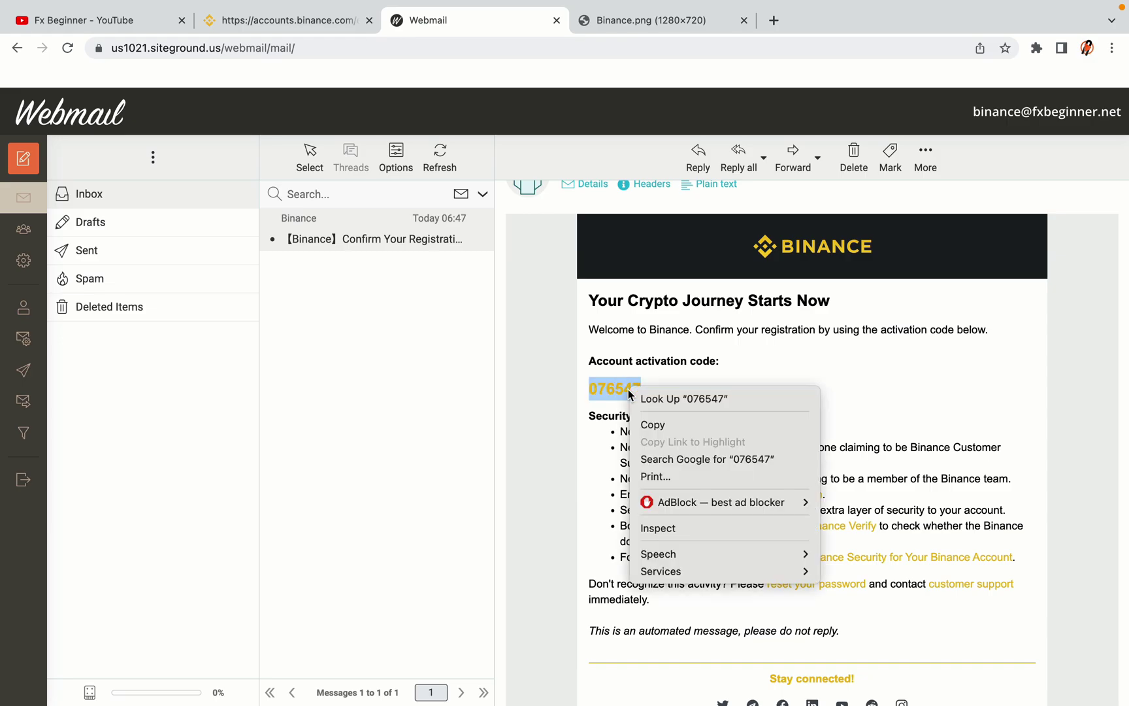
pyautogui.click(645, 419)
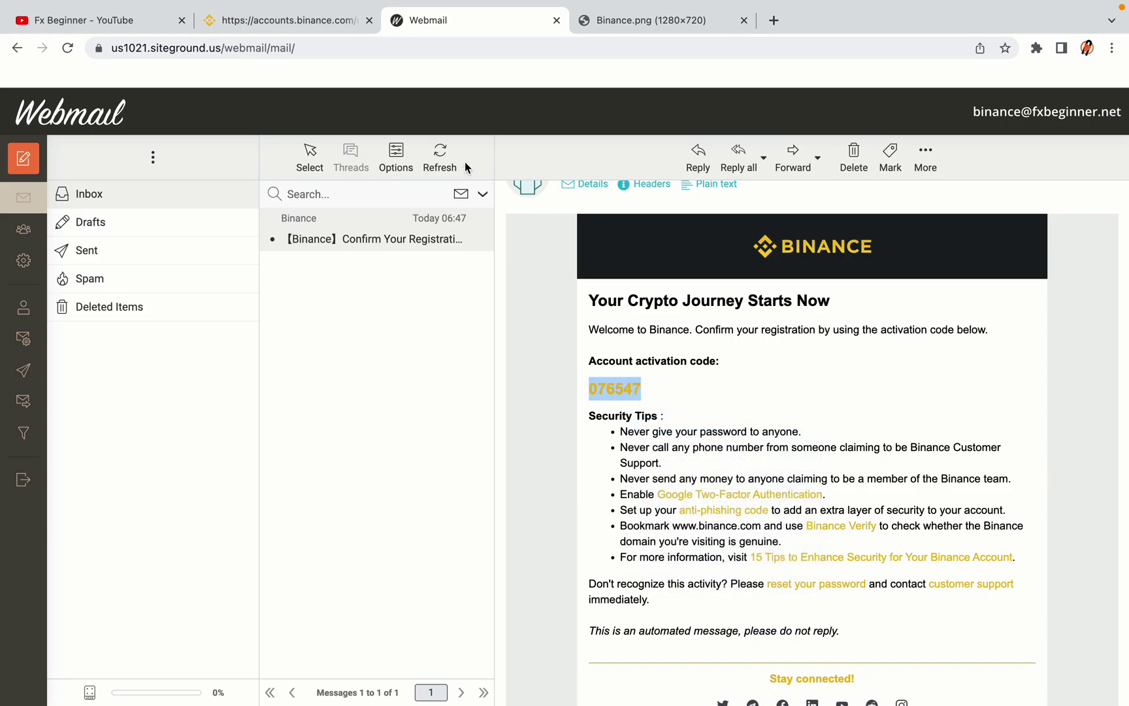
pyautogui.click(294, 20)
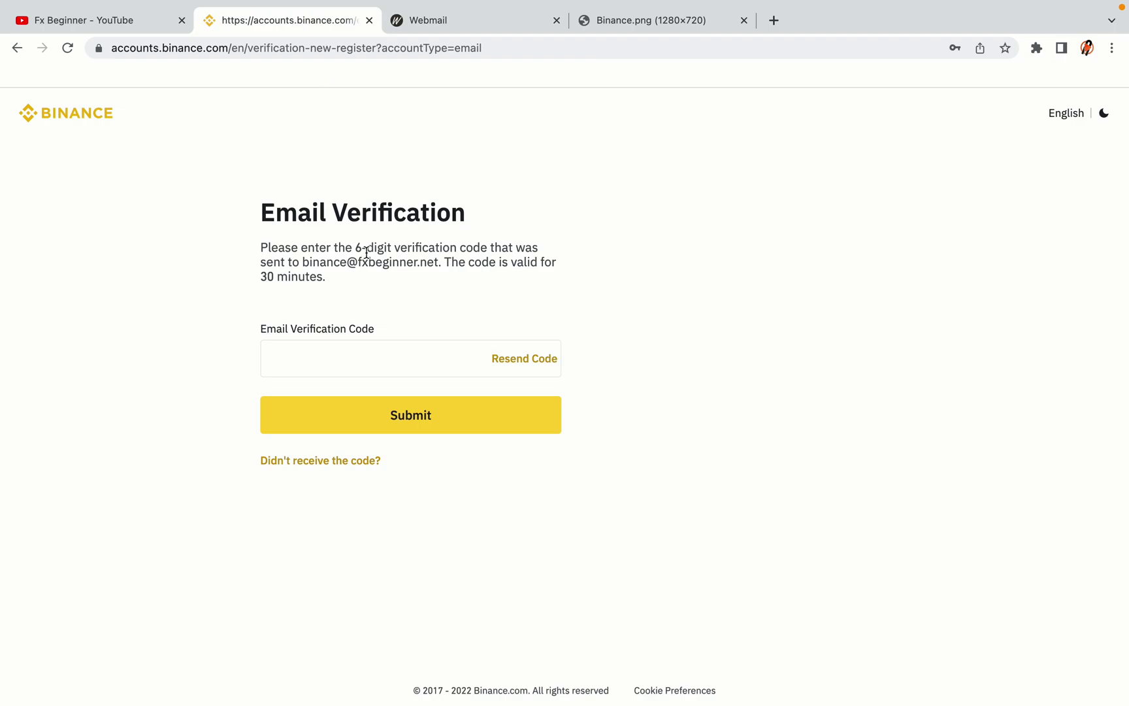
# Paste the activation code into the Email Verification Code field and submit it.
pyautogui.click(343, 354)
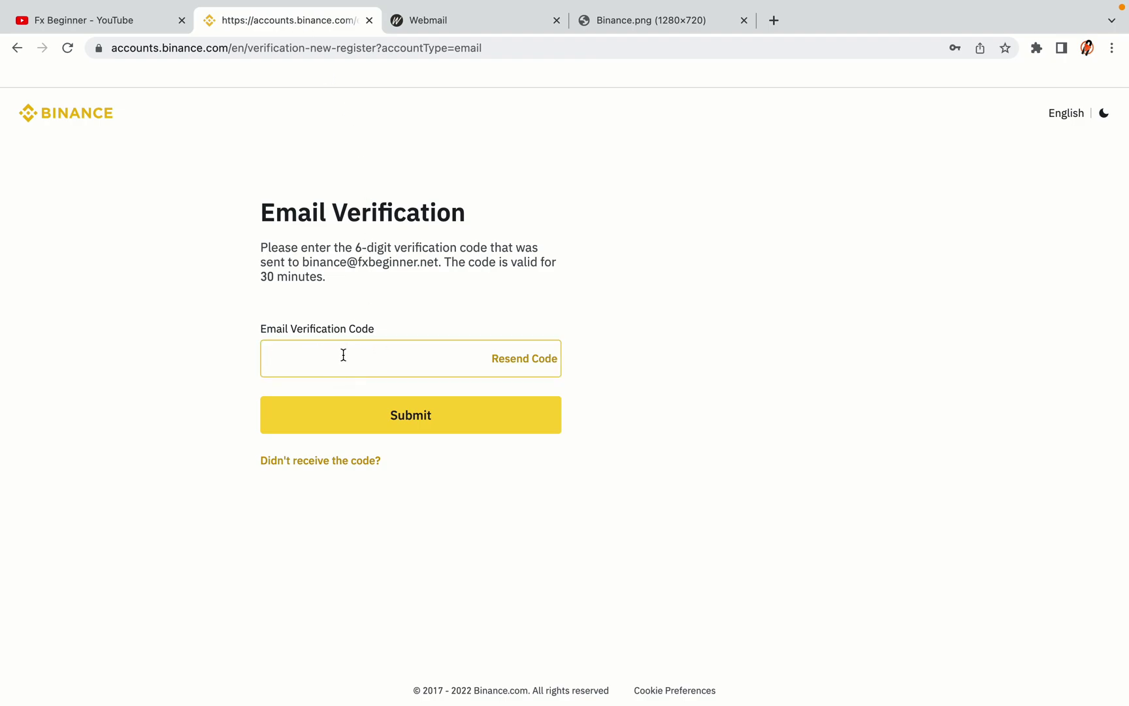
pyautogui.press('super+v')
pyautogui.click(200, 338)
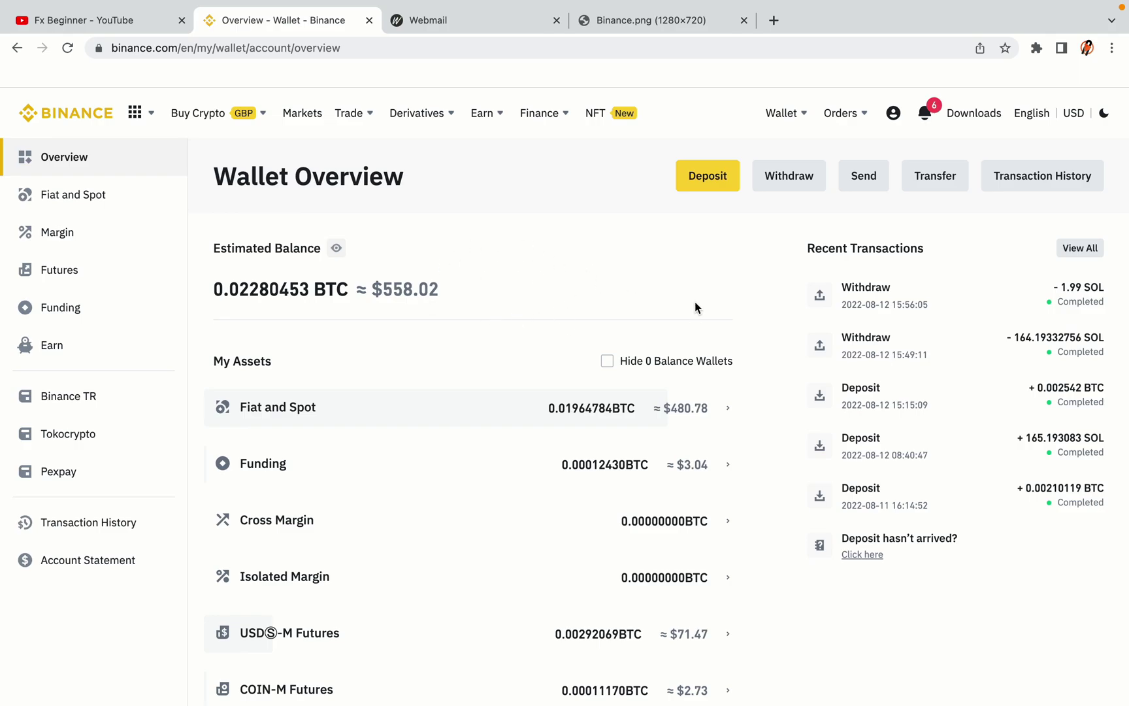
# Leave the Wallet Overview for Spot trading via the Trade menu.
pyautogui.scroll(-3, 696, 303)
pyautogui.scroll(-3, 695, 306)
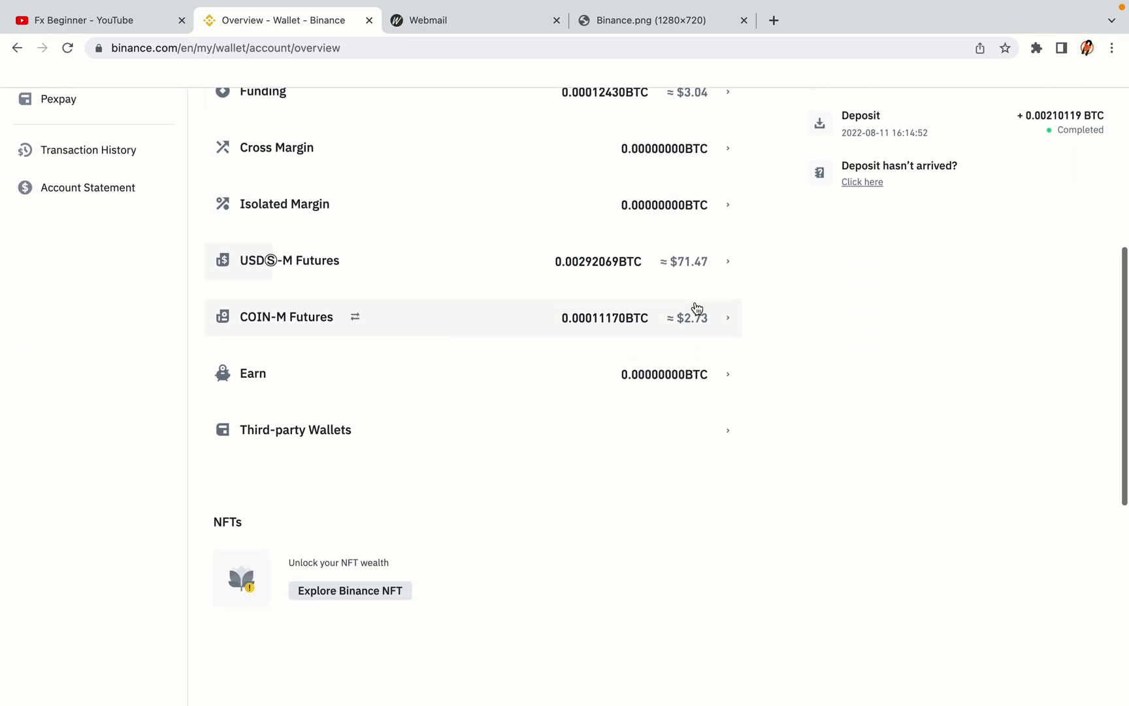
pyautogui.scroll(5, 695, 306)
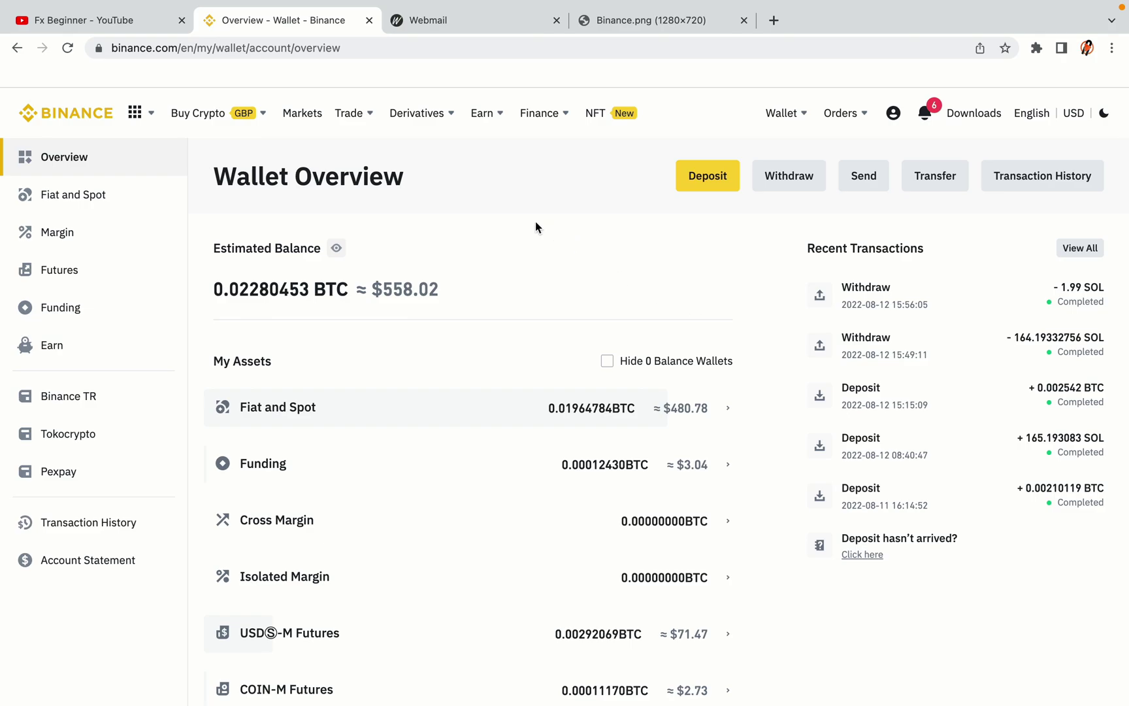
pyautogui.moveTo(265, 129)
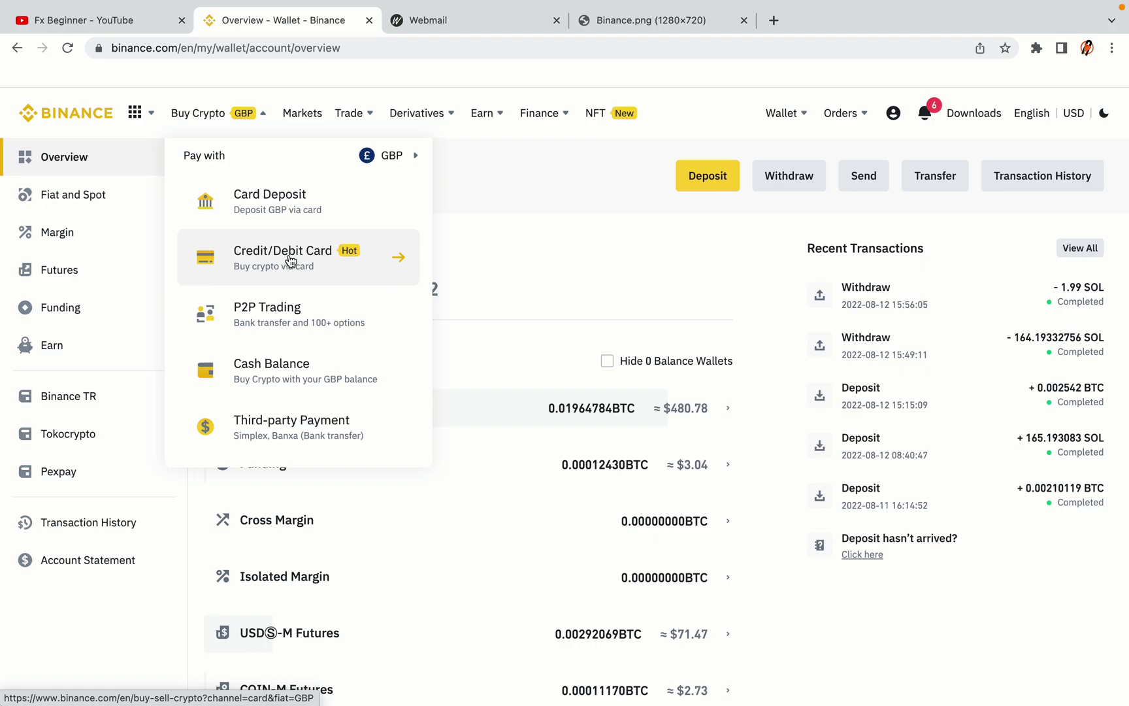
pyautogui.moveTo(348, 115)
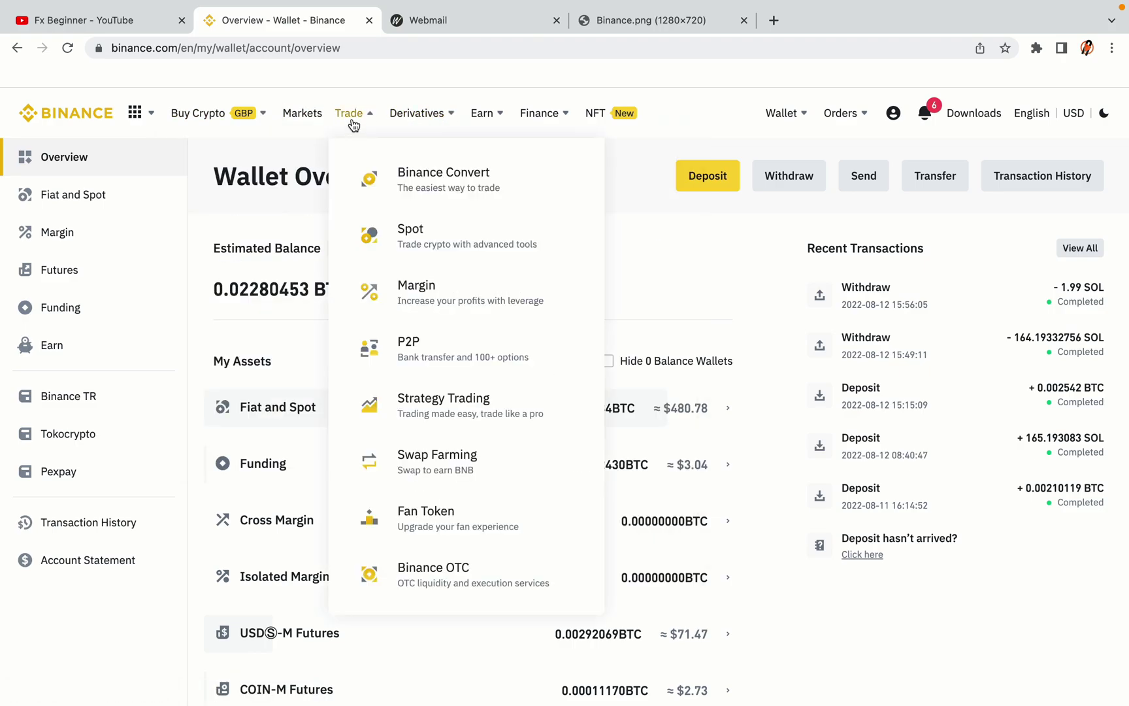
pyautogui.click(412, 248)
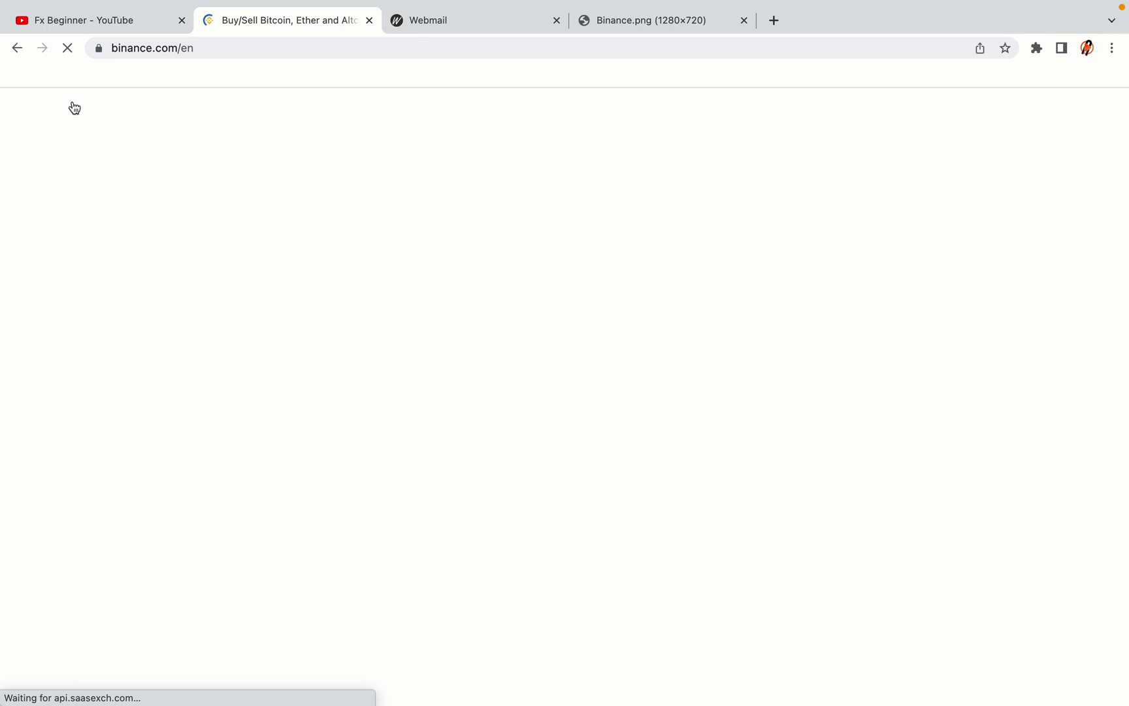